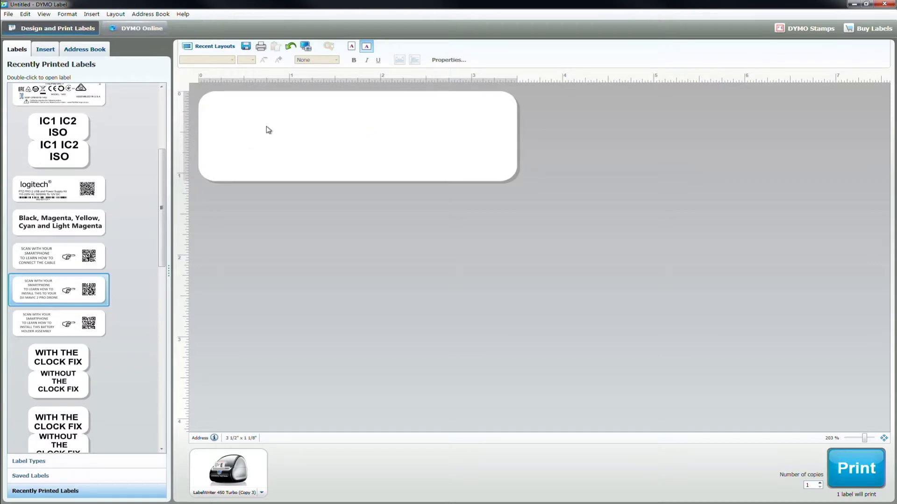
Add a text box reading 'Scan here with your Smartphone to go to our website'
click(51, 51)
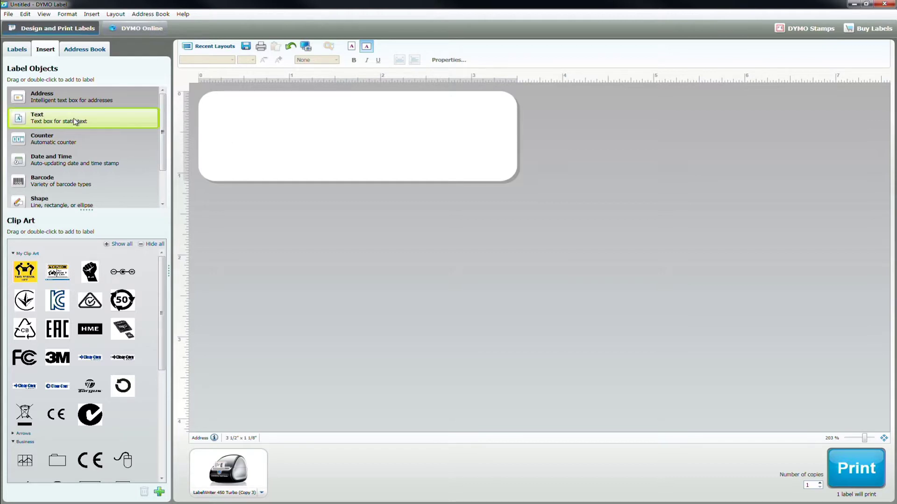
drag(74, 122, 311, 139)
text(Scan here with)
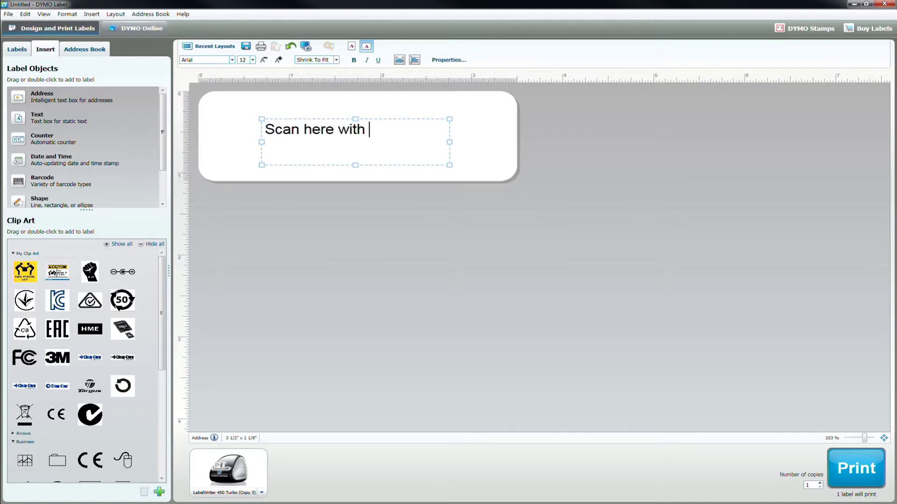
text(your)
key(Return)
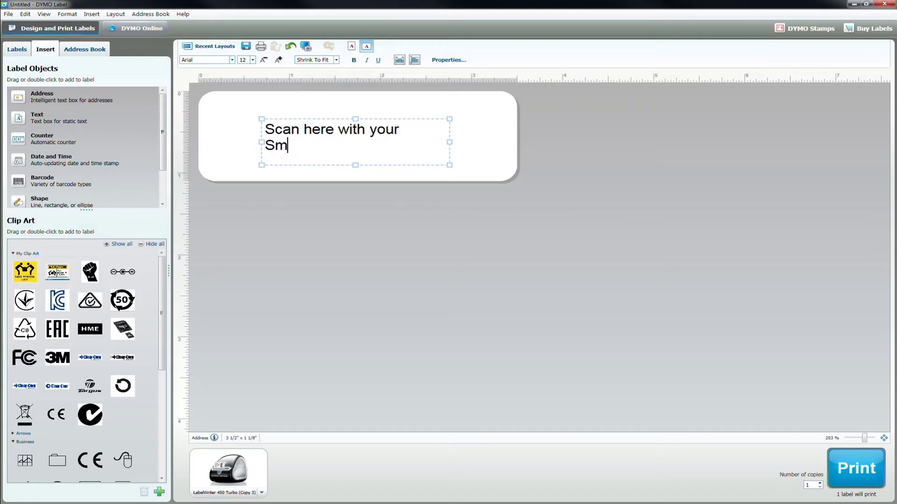
text(artphone to go to our)
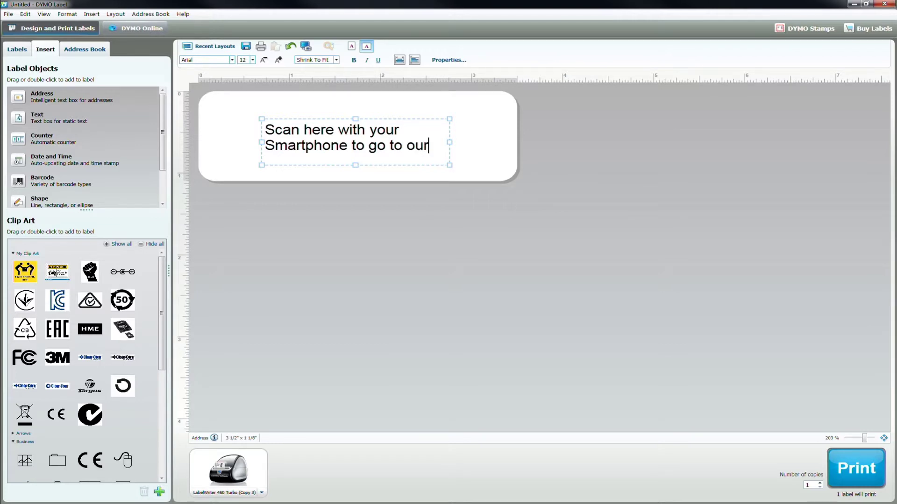
key(Return)
text(website)
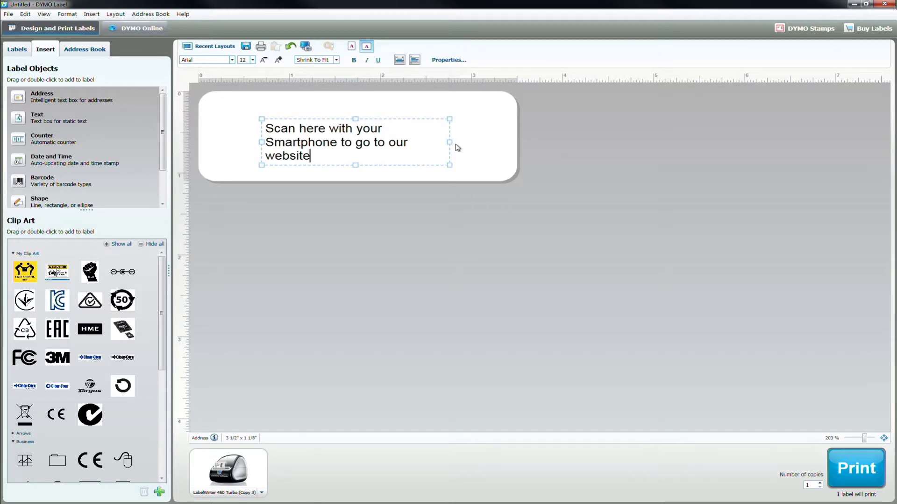
Narrow the text box so the message wraps, and move it to the label's left side
mouse_move(451, 142)
mouse_down()
mouse_move(356, 144)
mouse_move(407, 142)
mouse_up()
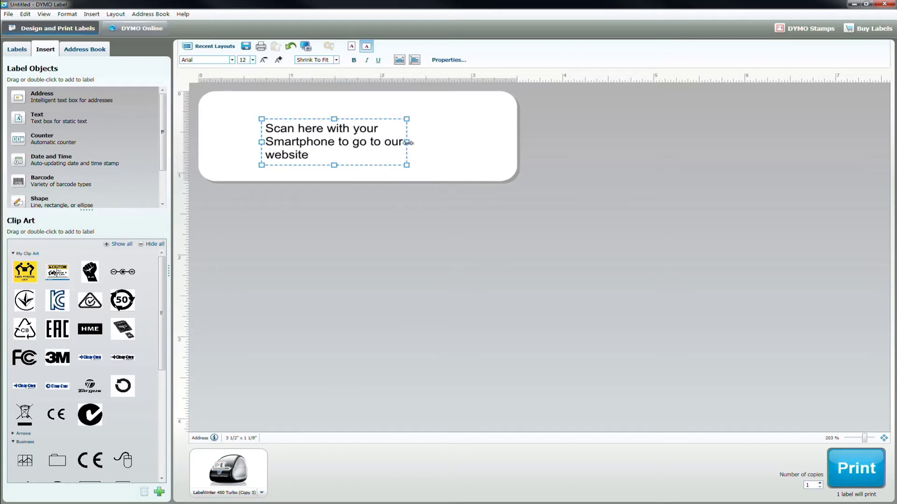
drag(356, 145, 306, 137)
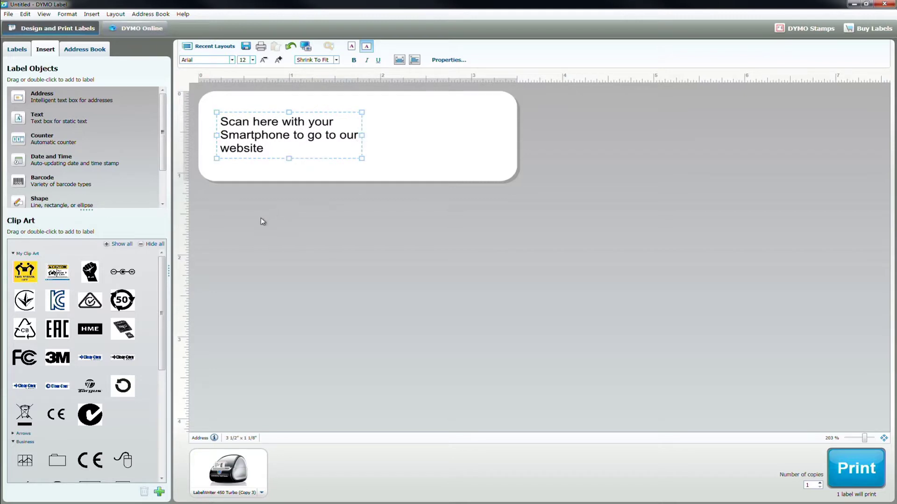
mouse_move(161, 264)
mouse_down()
mouse_move(155, 335)
mouse_move(161, 251)
mouse_up()
Drag the pointing-hand clip art from the Arrows category onto the label, right of the message
scroll(130, 299, down, 1)
scroll(130, 299, down, 2)
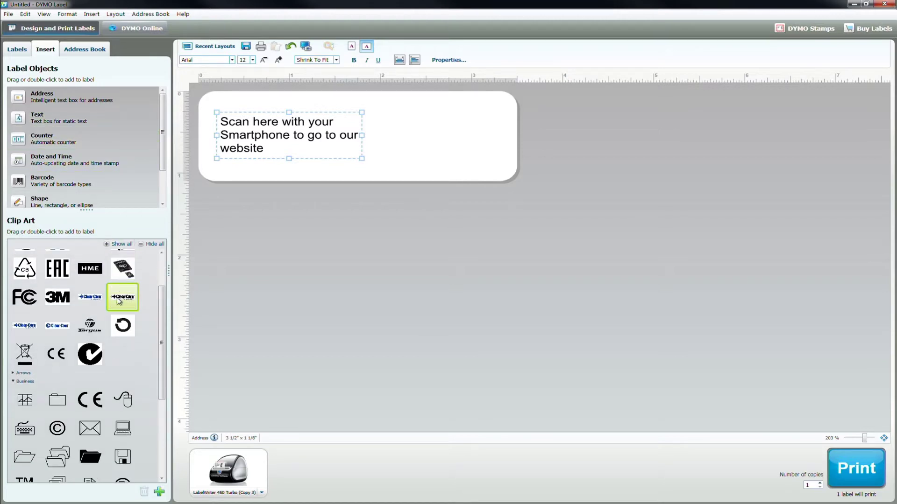
scroll(93, 306, down, 3)
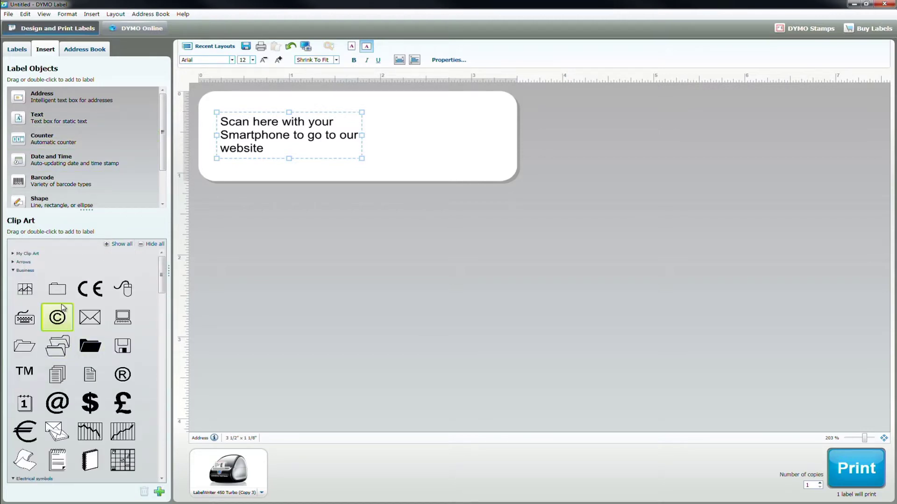
click(23, 262)
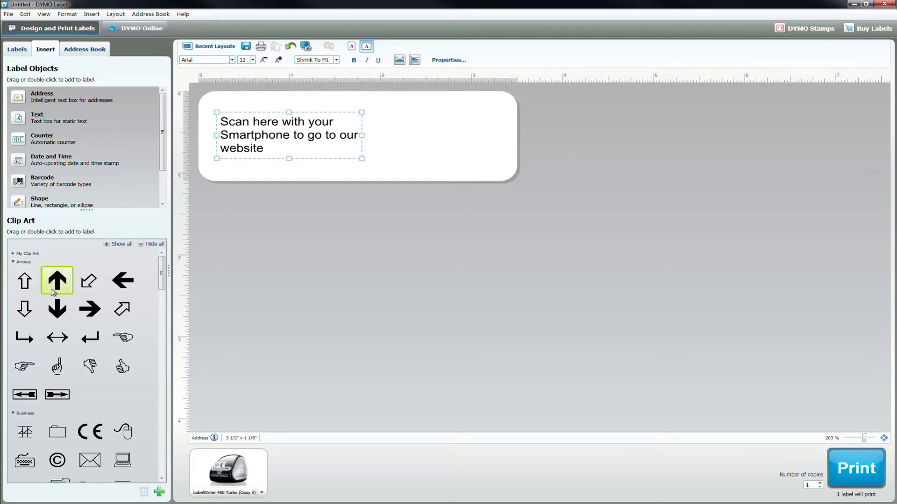
drag(30, 367, 355, 178)
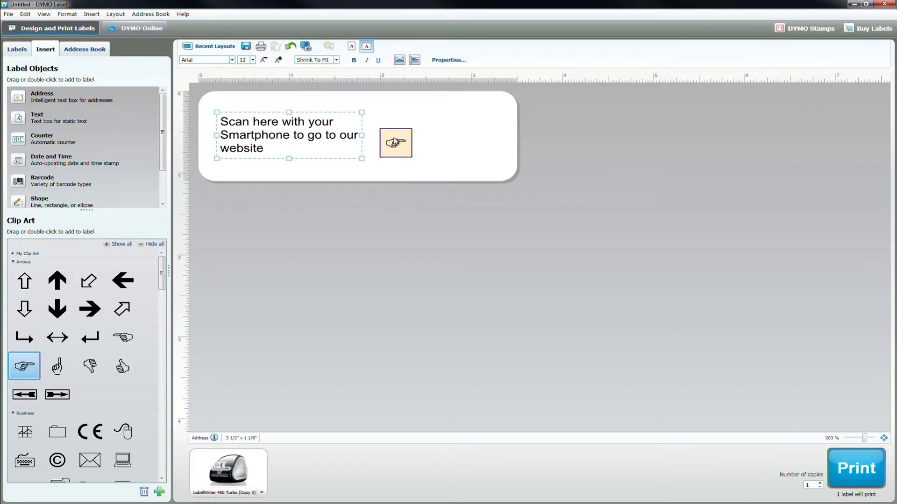
mouse_move(355, 177)
mouse_down()
mouse_move(404, 146)
mouse_move(382, 133)
mouse_move(392, 140)
mouse_up()
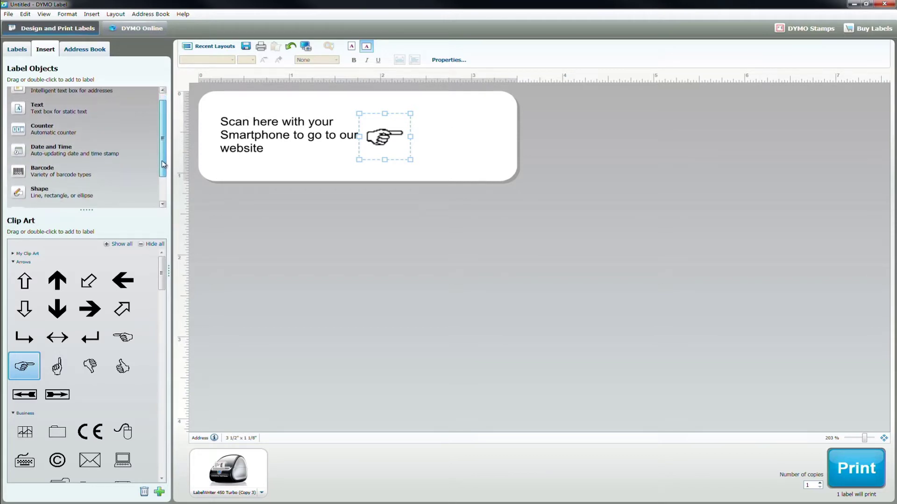
scroll(135, 160, down, 2)
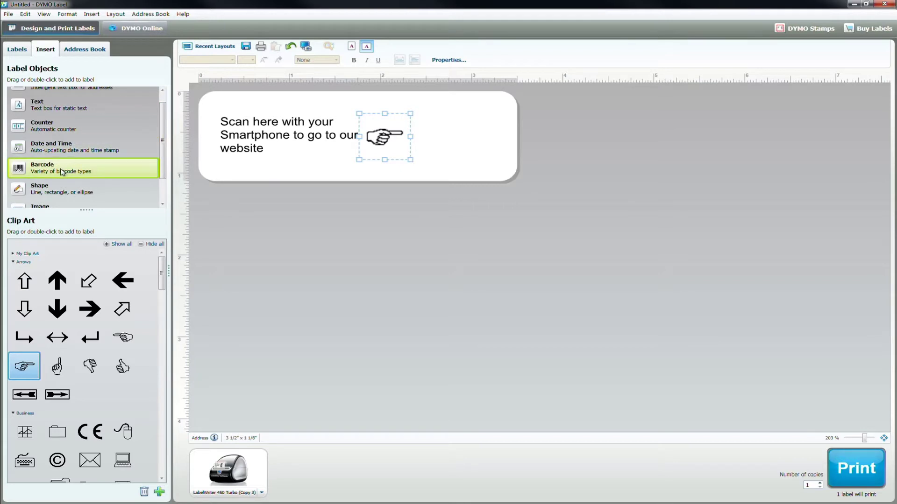
Add a barcode to the label's right side, narrowed and made taller
drag(59, 173, 505, 138)
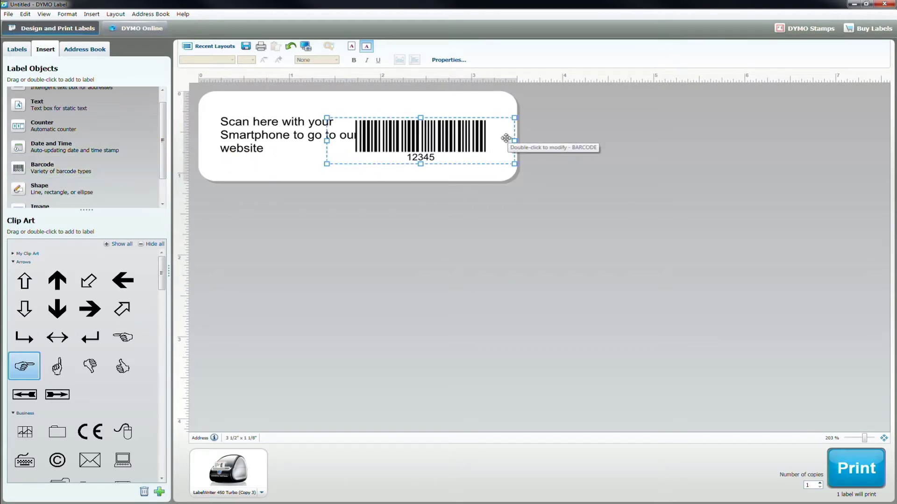
drag(327, 141, 413, 140)
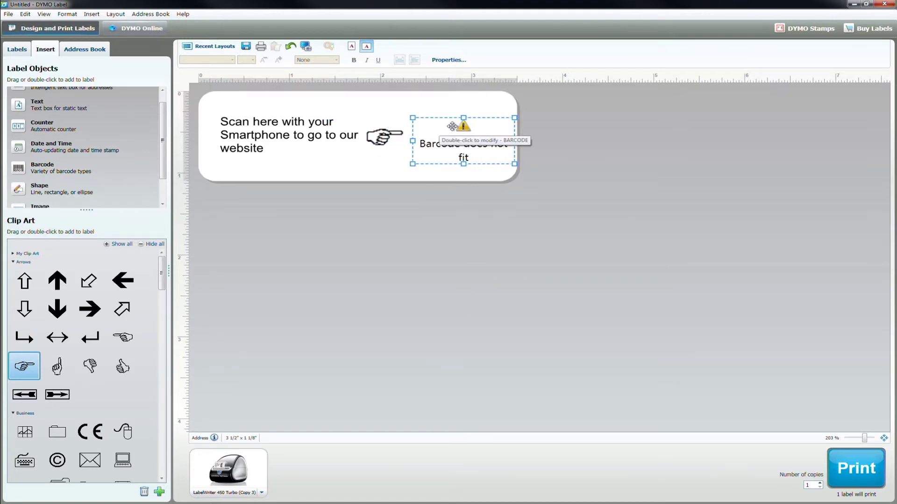
drag(463, 117, 463, 102)
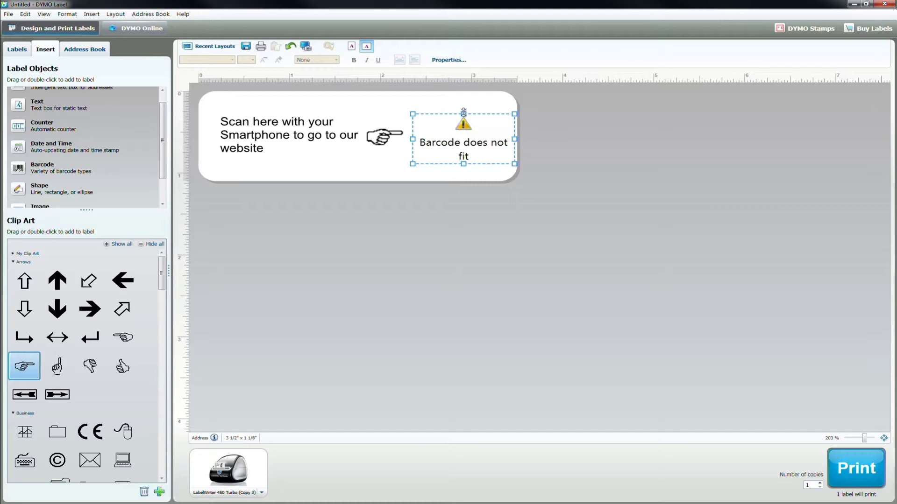
Set the barcode type to QR Code, then load youtube.com in the browser
double_click(465, 140)
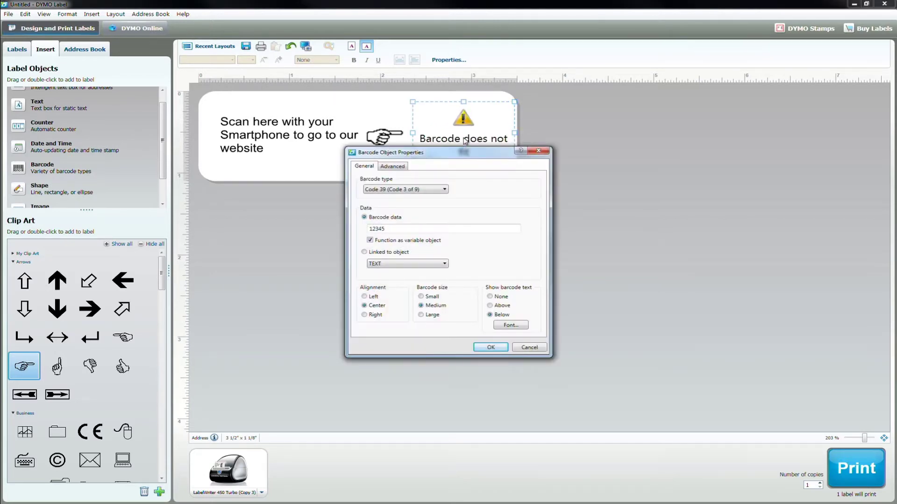
click(429, 191)
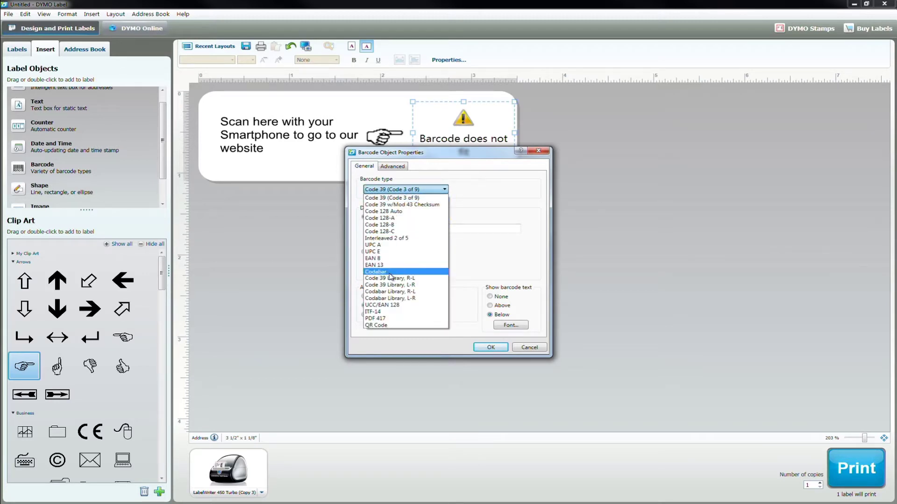
click(386, 325)
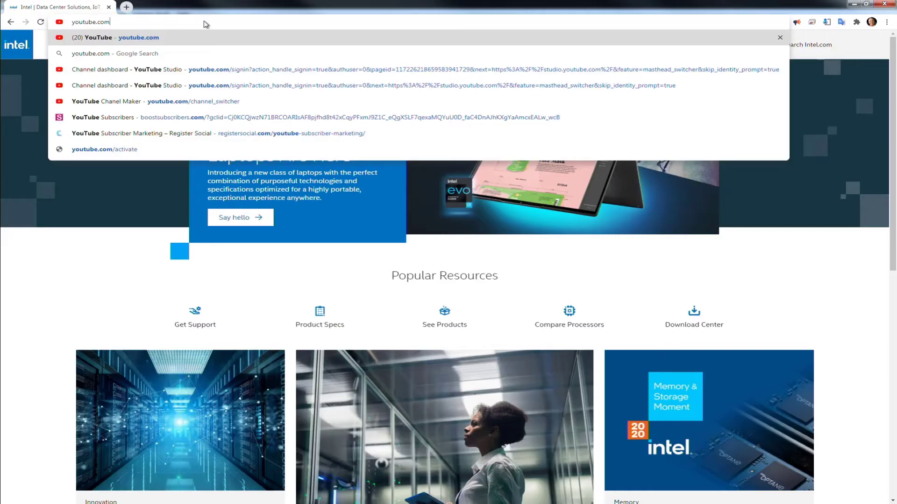
key(Return)
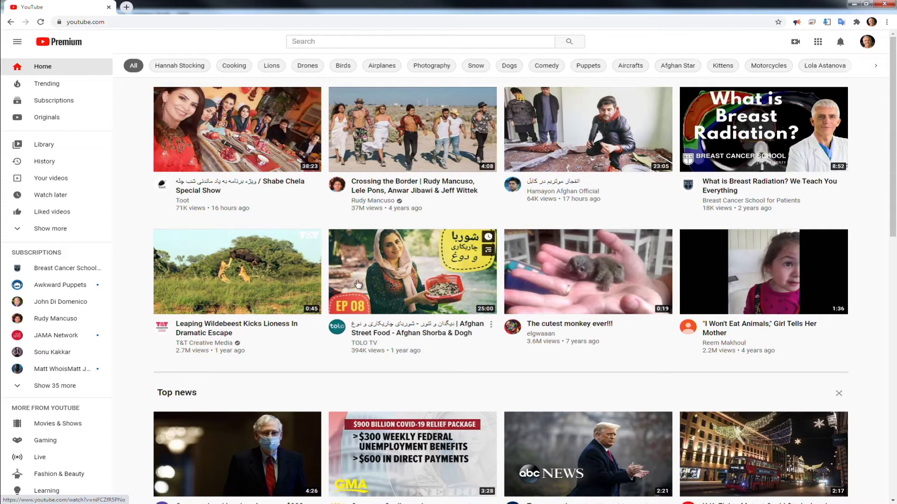
Open the 'Lion ambush at wildebeest crossing' video and copy its share link
click(255, 280)
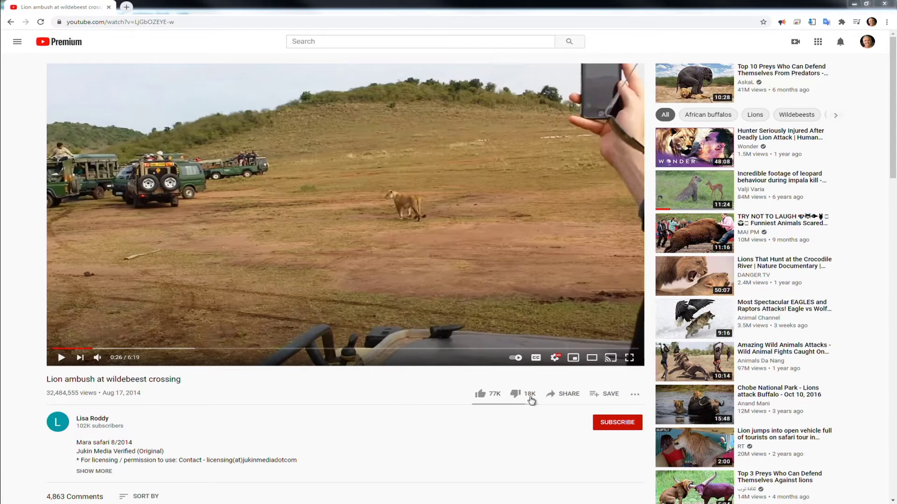
click(575, 398)
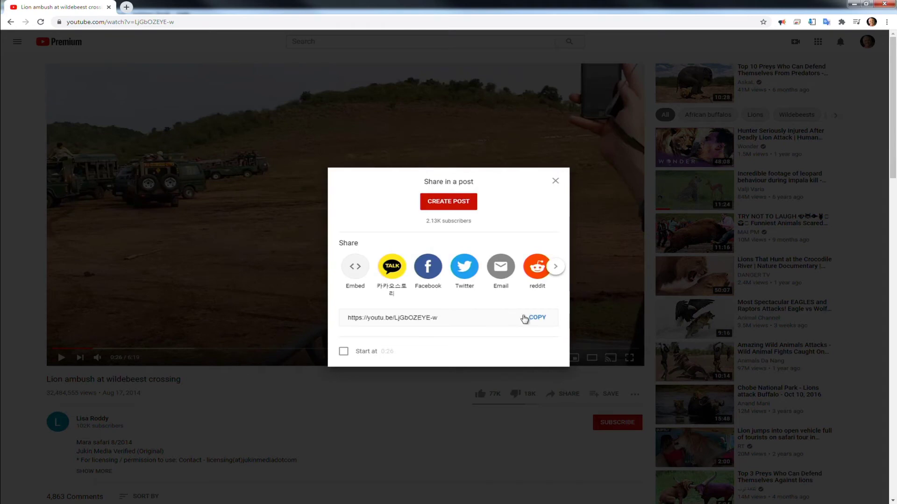
click(535, 319)
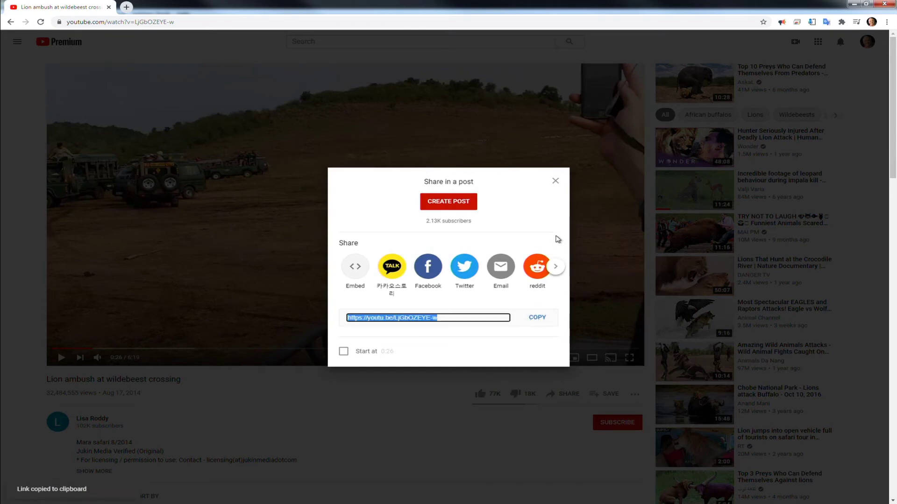
click(556, 182)
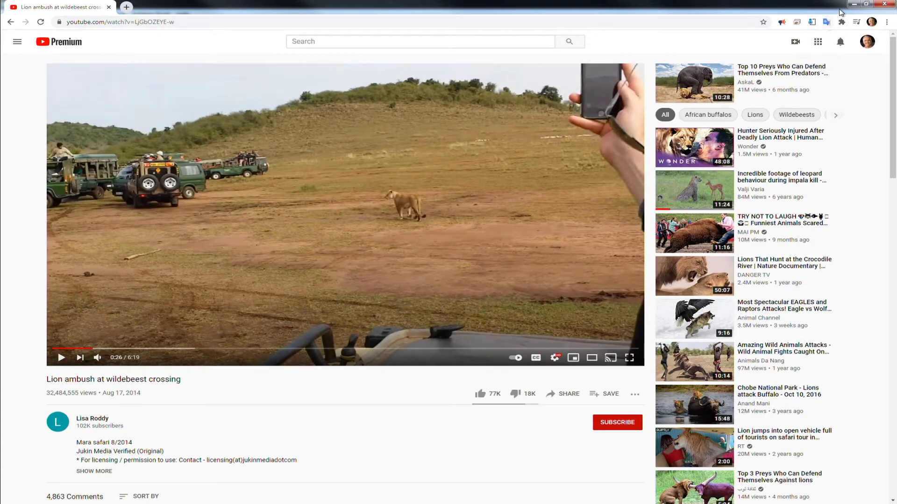
Replace the QR code's placeholder data 12345 with the pasted YouTube video link
click(852, 5)
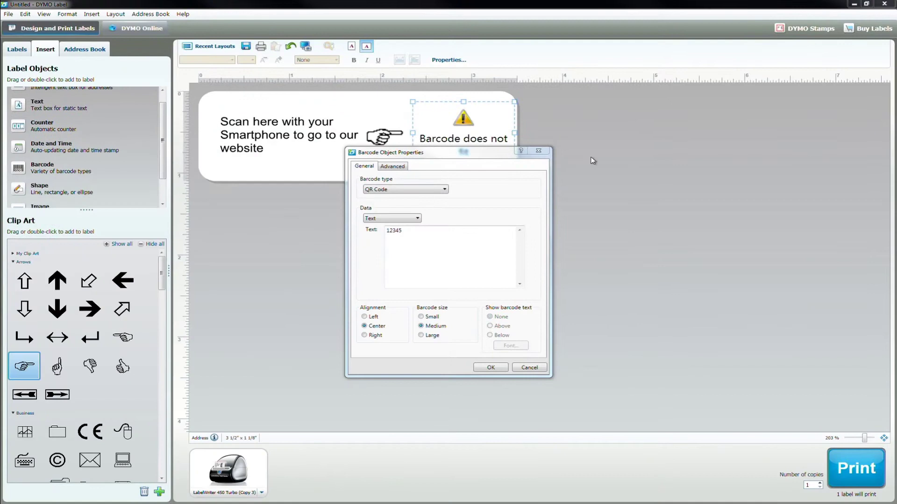
click(430, 235)
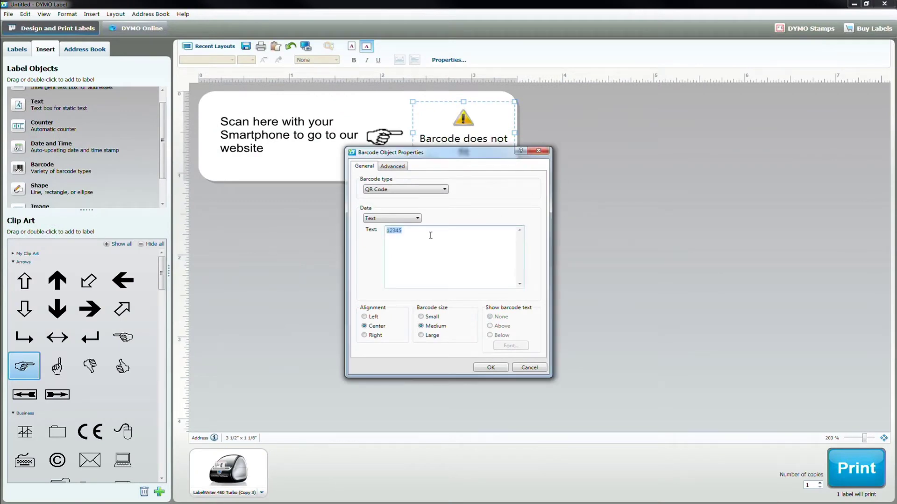
right_click(430, 238)
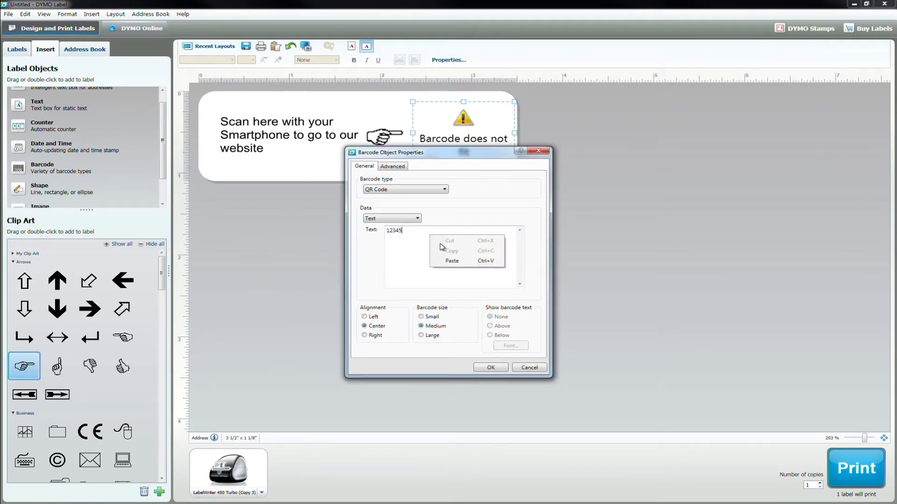
click(393, 230)
key(BackSpace)
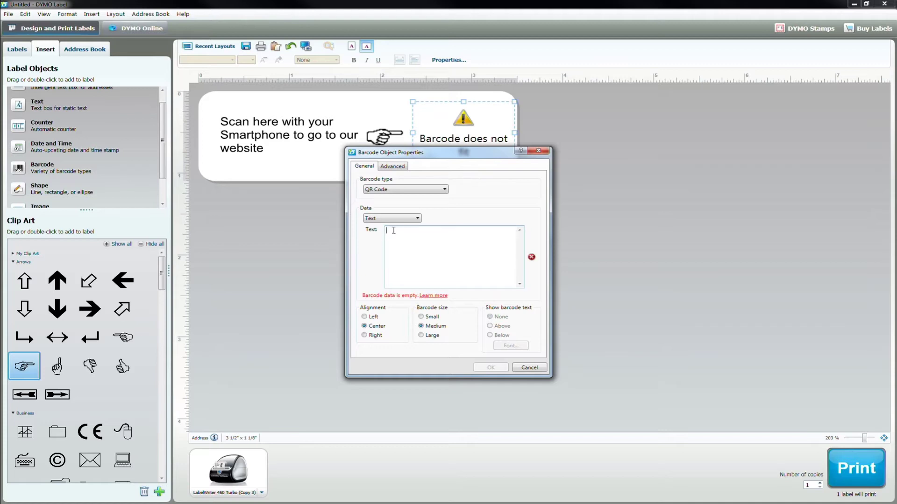
right_click(405, 234)
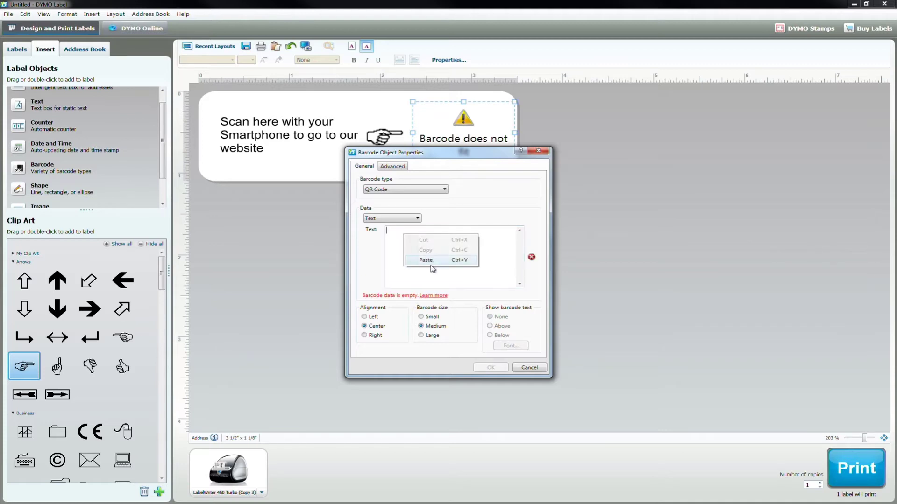
click(430, 264)
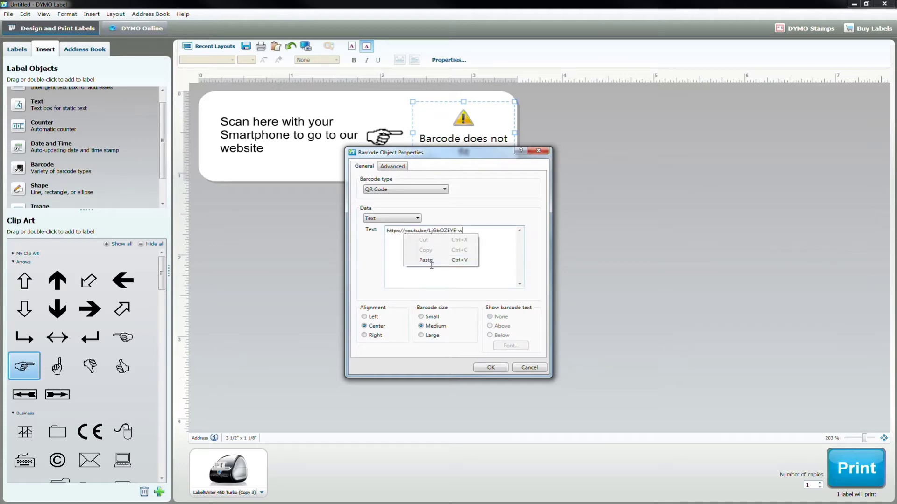
Confirm the QR code settings, make its box slightly taller, and print the label
click(481, 367)
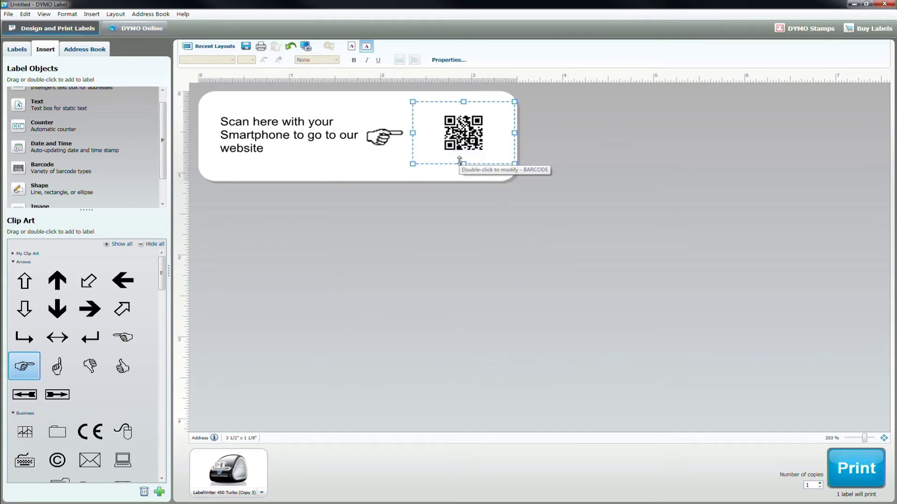
drag(460, 161, 457, 173)
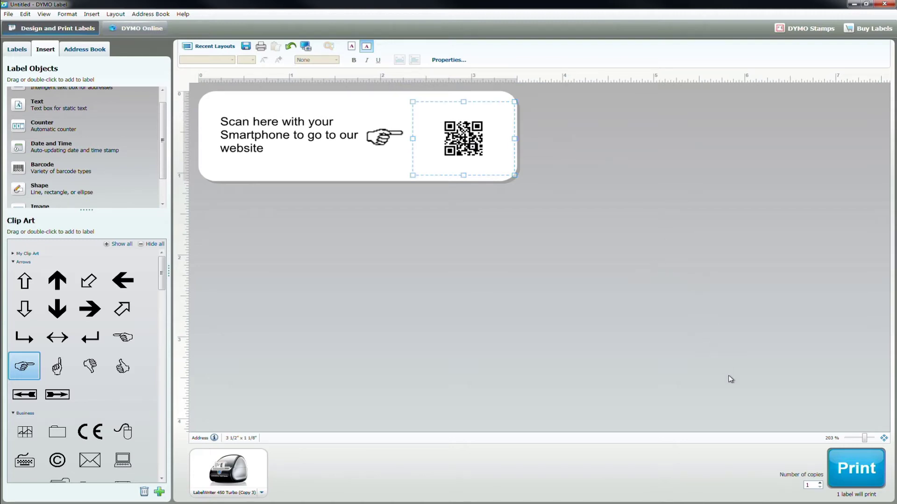
click(842, 472)
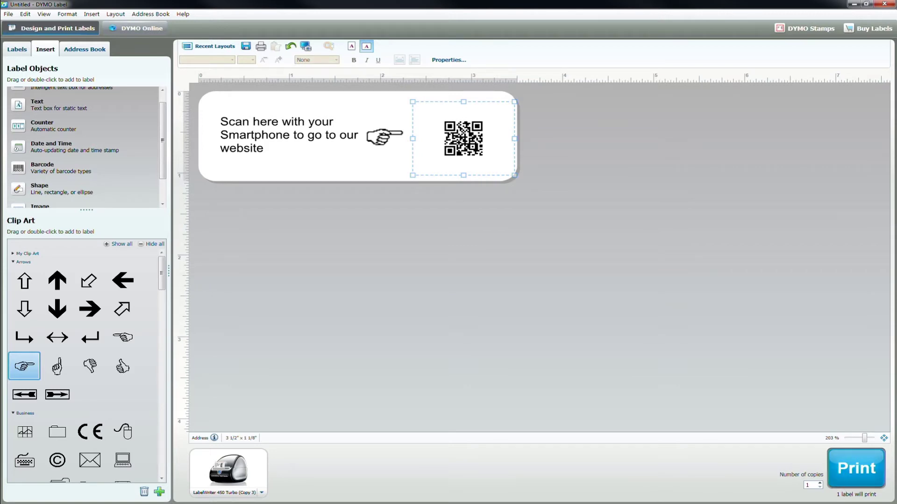